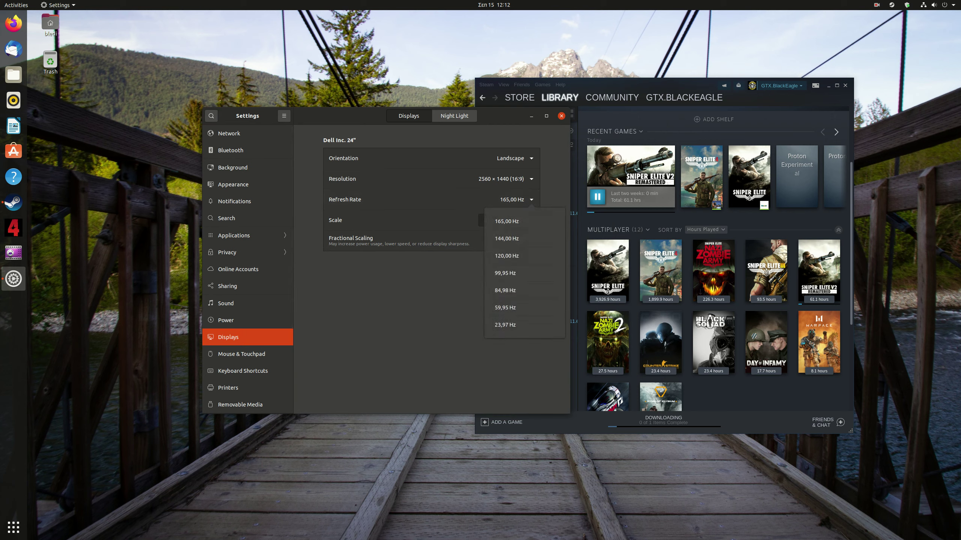
Keep 165,00 Hz, browse the Bluetooth, Background, Notifications, Search and Privacy panels, then return to Displays.
{"action": "left_click", "coordinate": [510, 222]}
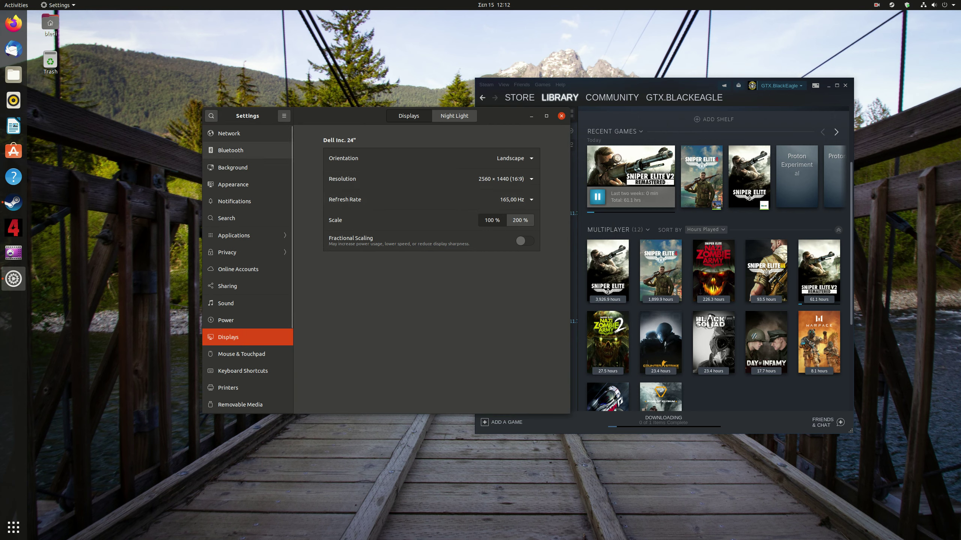
{"action": "left_click", "coordinate": [247, 150]}
{"action": "left_click", "coordinate": [247, 168]}
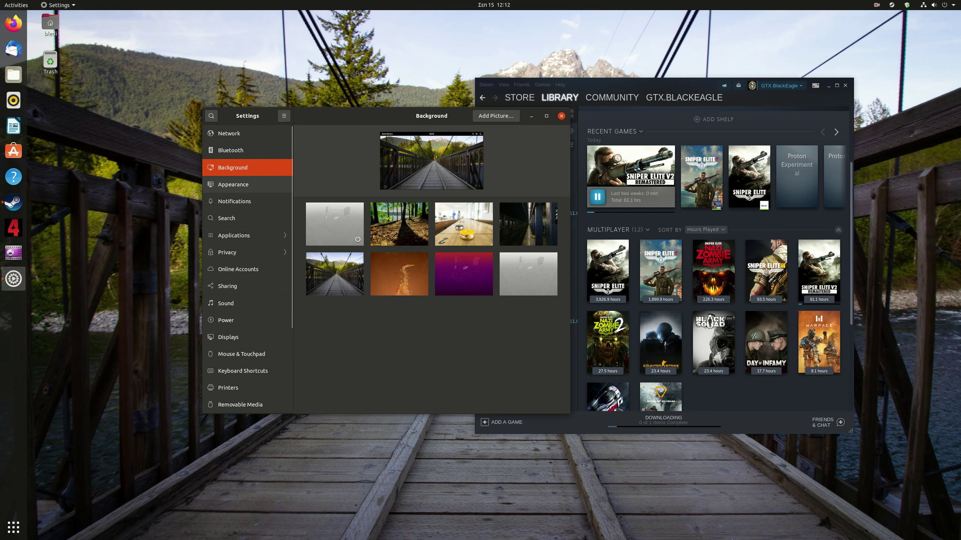
{"action": "left_click", "coordinate": [247, 201]}
{"action": "left_click", "coordinate": [247, 218]}
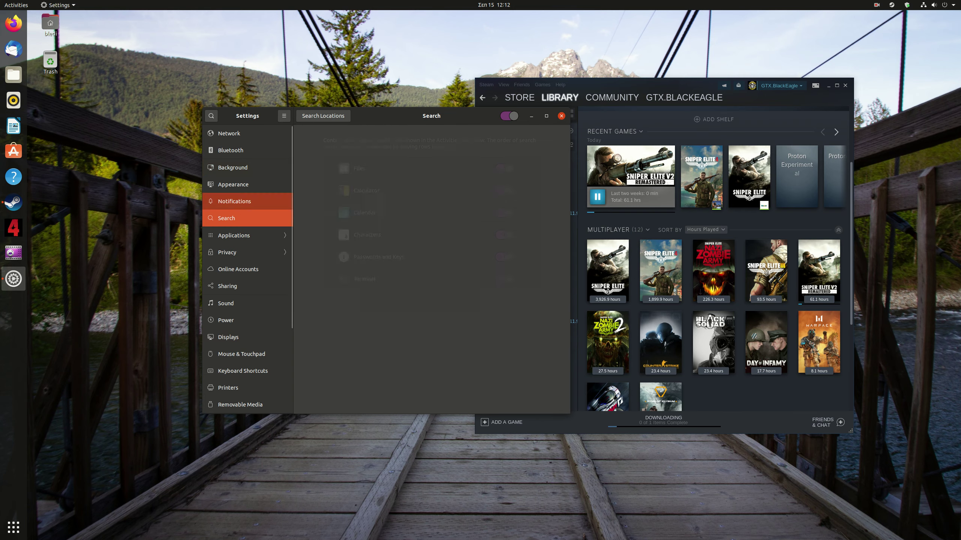
{"action": "left_click", "coordinate": [247, 252]}
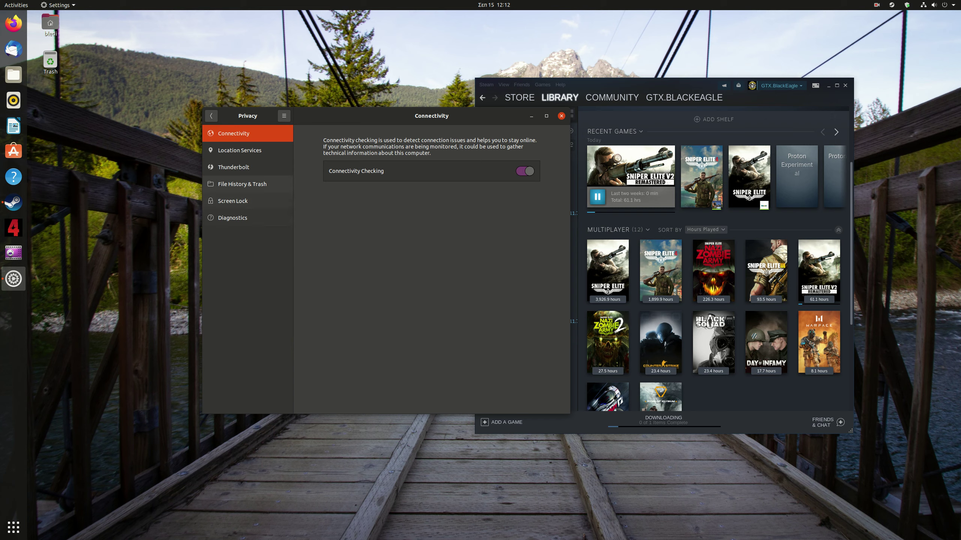
{"action": "left_click", "coordinate": [211, 116]}
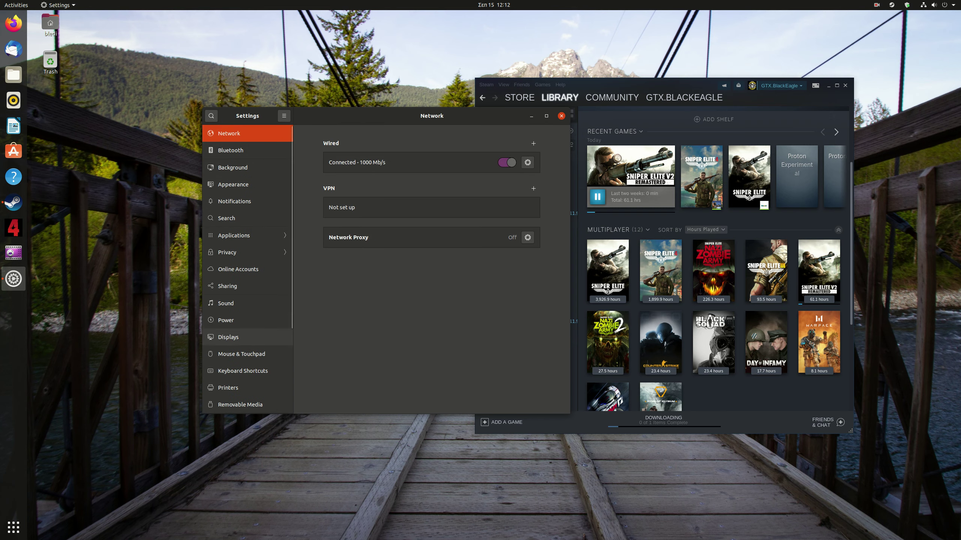
{"action": "left_click", "coordinate": [248, 337]}
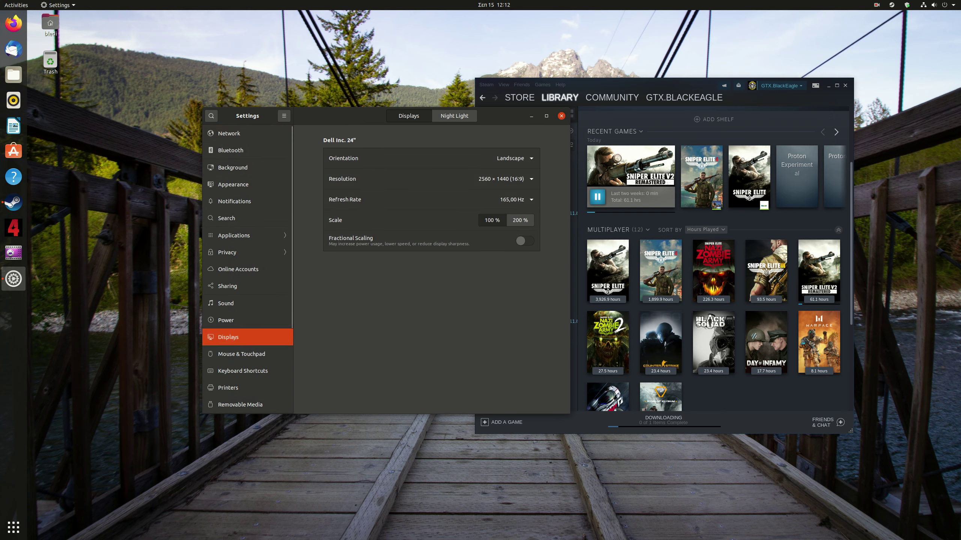
Close Settings and launch NVIDIA X Server Settings.
{"action": "left_click", "coordinate": [561, 116]}
{"action": "left_click", "coordinate": [13, 527]}
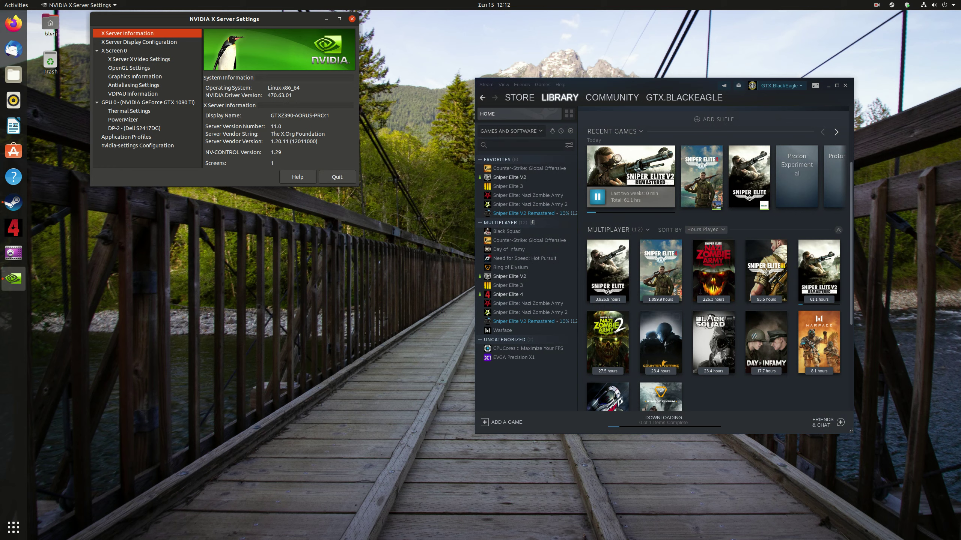
Move and enlarge the NVIDIA window, then view Display Configuration.
{"action": "left_click_drag", "start_coordinate": [283, 18], "coordinate": [359, 145]}
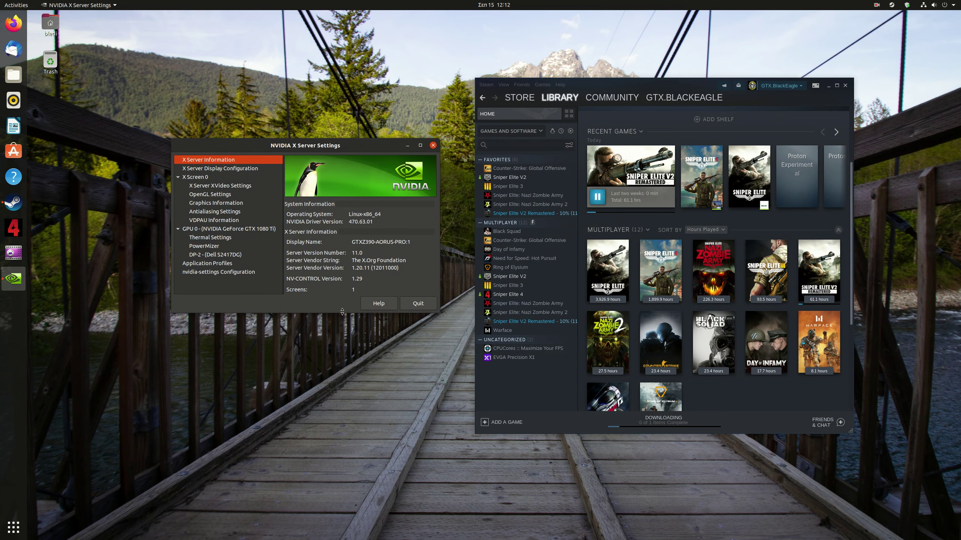
{"action": "left_click_drag", "start_coordinate": [342, 311], "coordinate": [344, 444]}
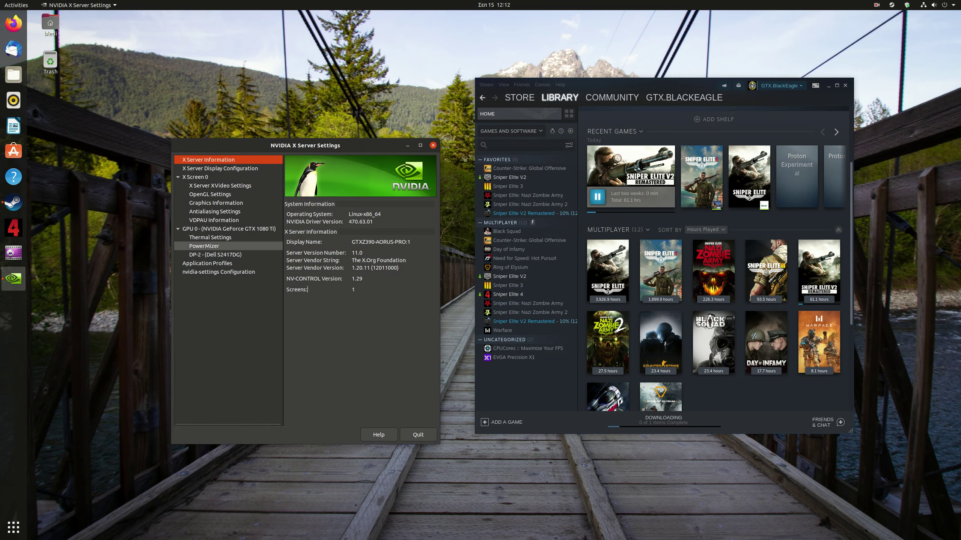
{"action": "left_click", "coordinate": [217, 168]}
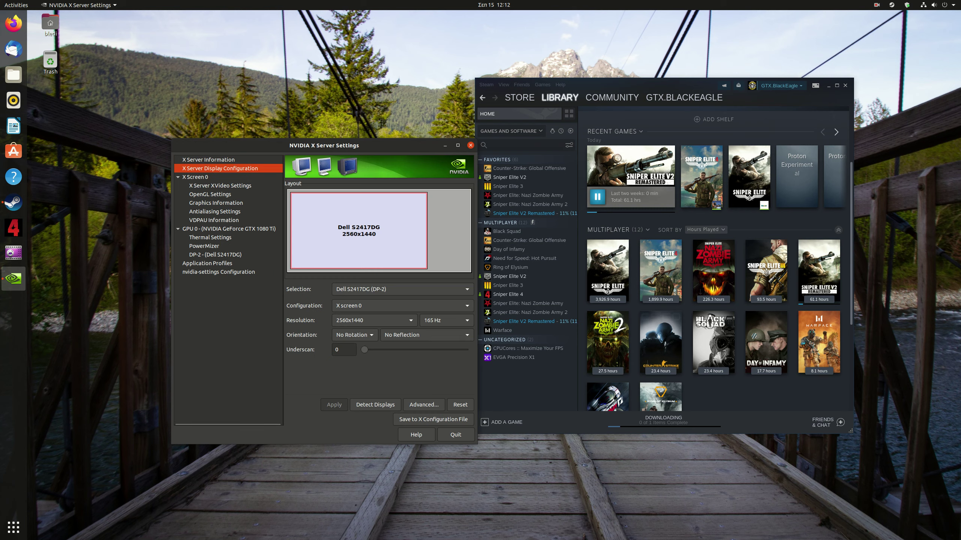
Review the XVideo, Graphics Information, GTX 1080 Ti GPU and Dell S2417DG monitor pages.
{"action": "left_click", "coordinate": [220, 185]}
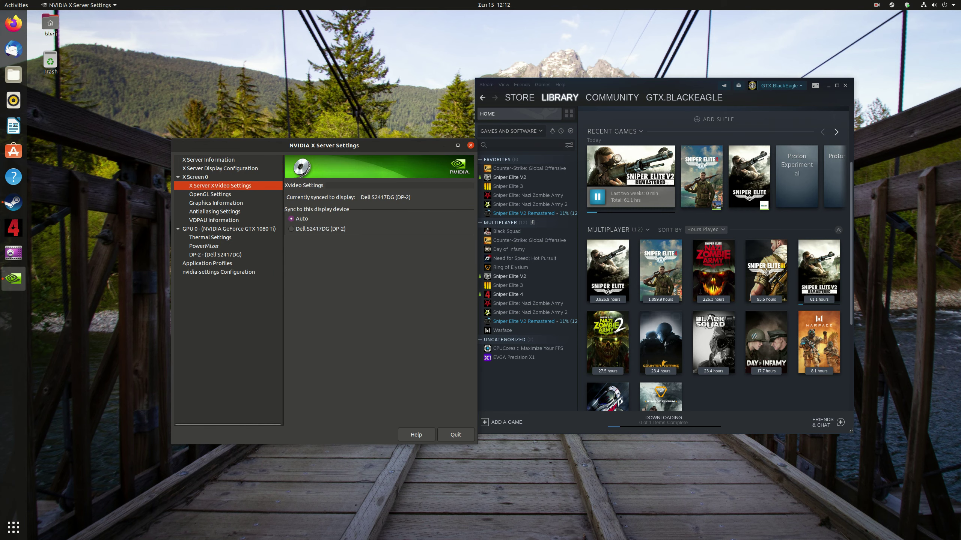
{"action": "left_click", "coordinate": [216, 203]}
{"action": "left_click", "coordinate": [223, 229]}
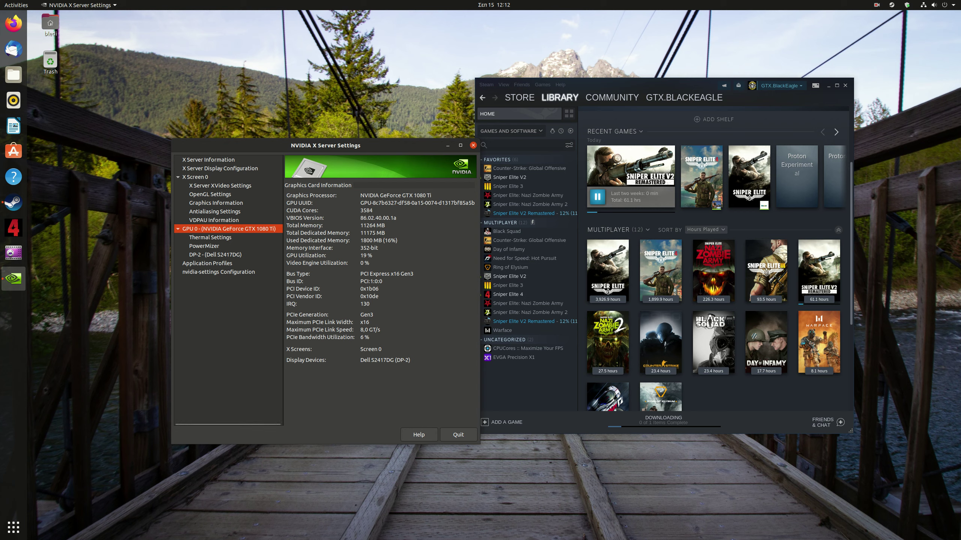
{"action": "left_click", "coordinate": [215, 255]}
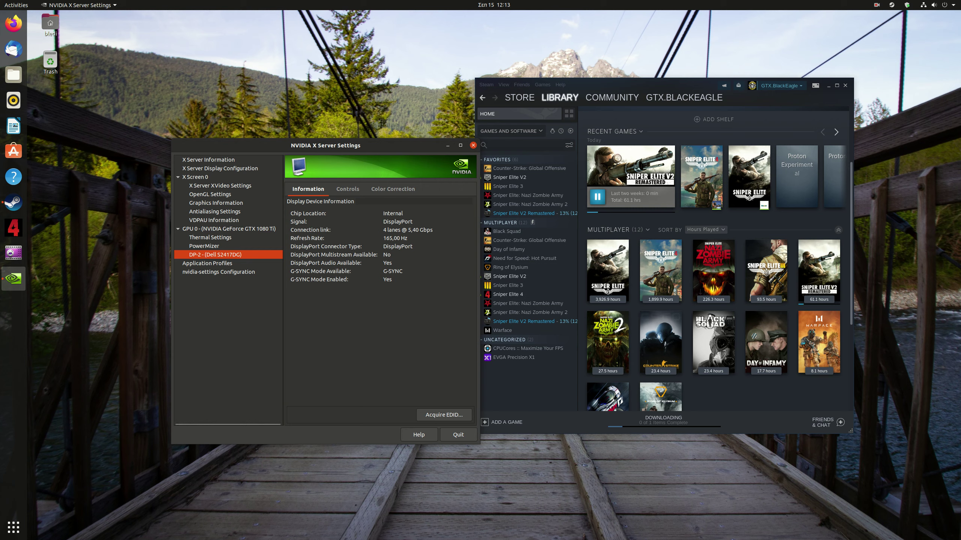
Quit NVIDIA X Server Settings after confirming, returning to the application overview.
{"action": "left_click", "coordinate": [458, 434]}
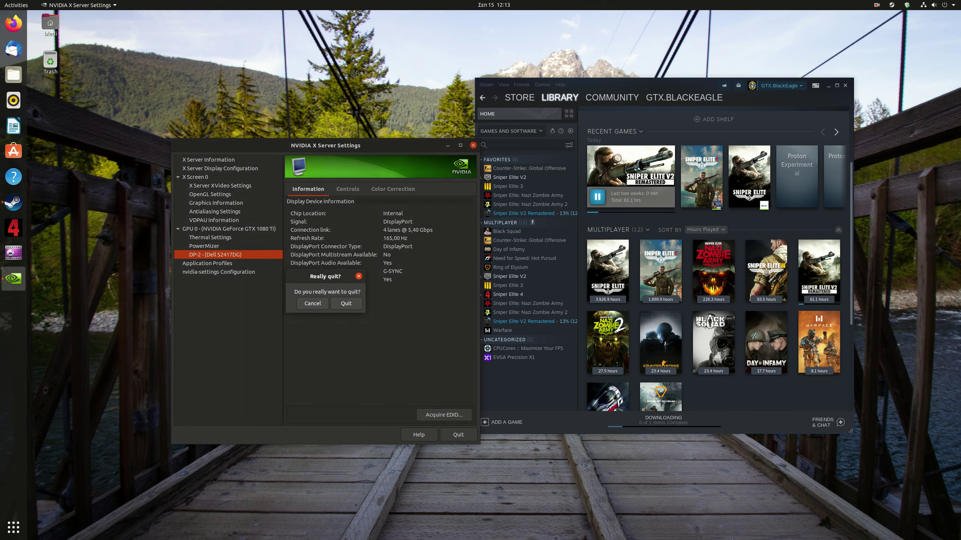
{"action": "left_click", "coordinate": [346, 303]}
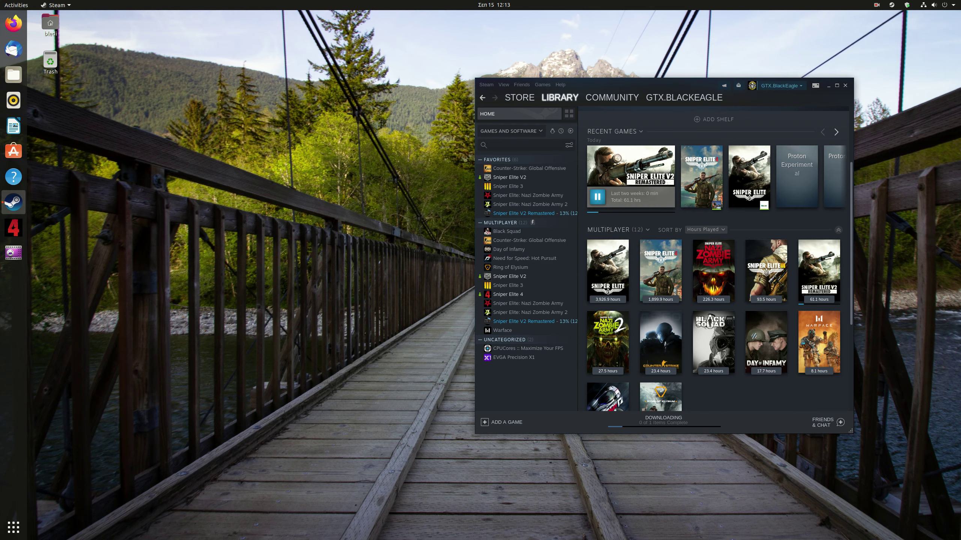
{"action": "left_click", "coordinate": [13, 527]}
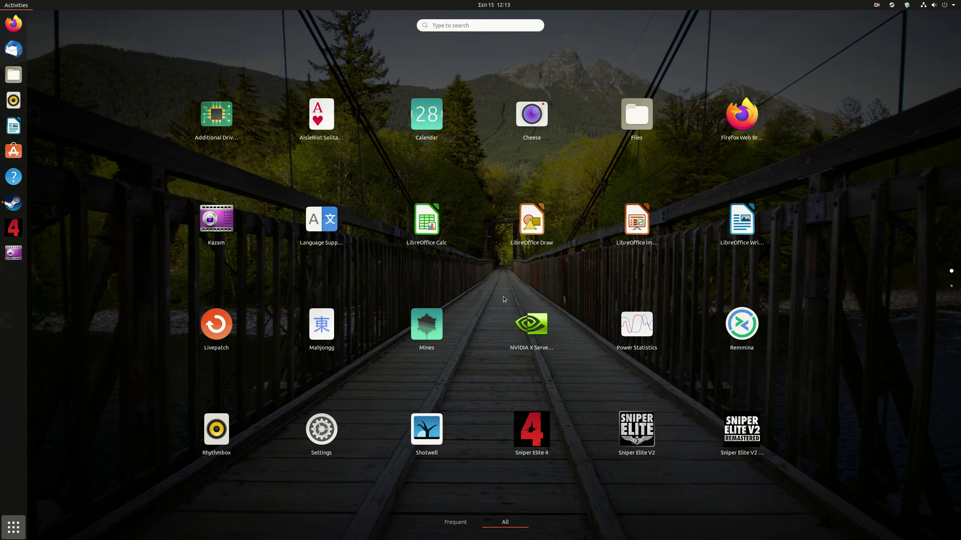
Add Sniper Elite V2 to Favorites from the app grid, then reopen Show Applications.
{"action": "scroll", "coordinate": [503, 296], "scroll_direction": "down", "scroll_amount": 1}
{"action": "scroll", "coordinate": [504, 296], "scroll_direction": "up", "scroll_amount": 1}
{"action": "right_click", "coordinate": [613, 438]}
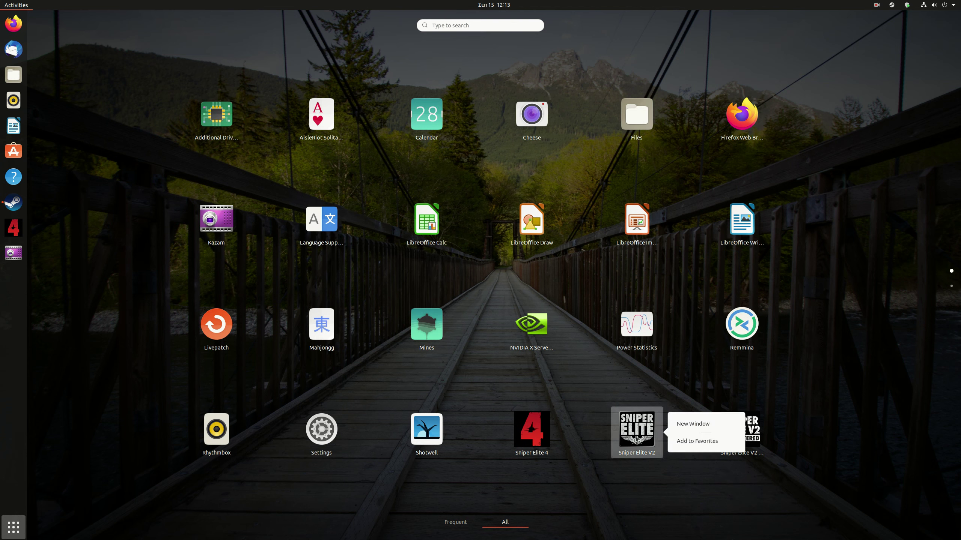
{"action": "left_click", "coordinate": [682, 445]}
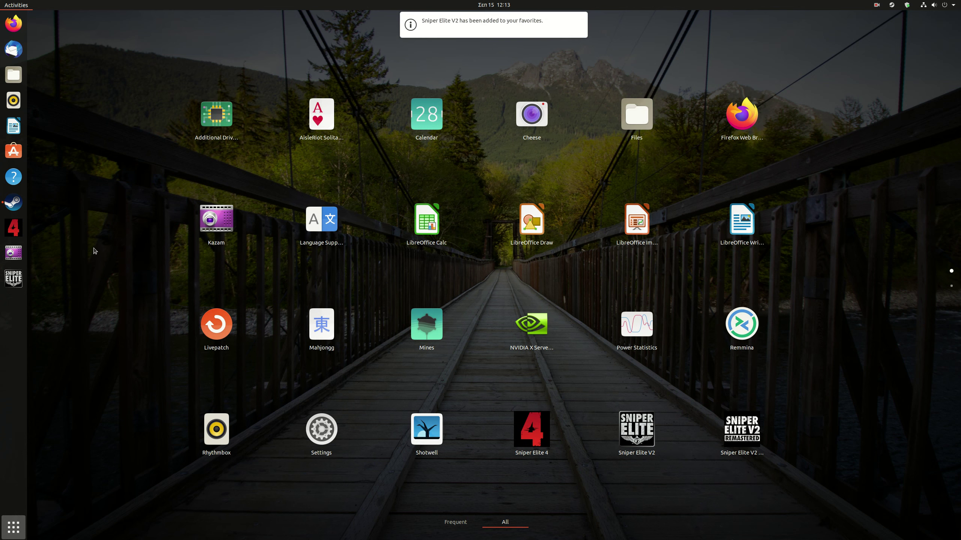
{"action": "left_click", "coordinate": [126, 154]}
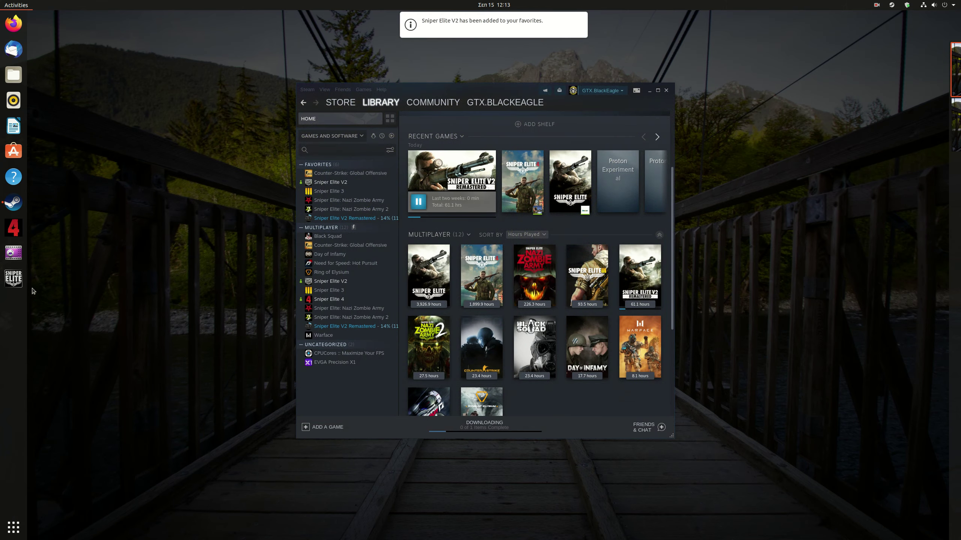
{"action": "left_click", "coordinate": [197, 237]}
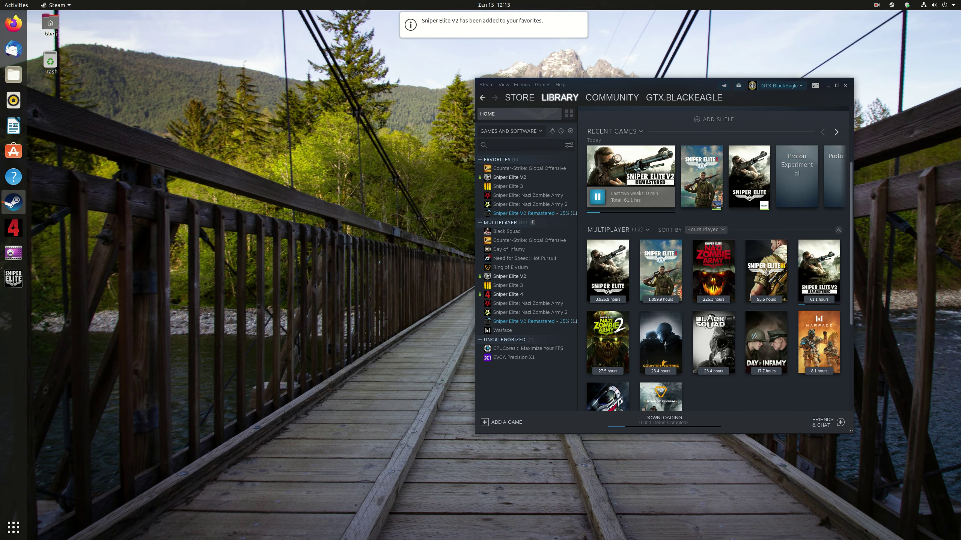
{"action": "left_click", "coordinate": [13, 527]}
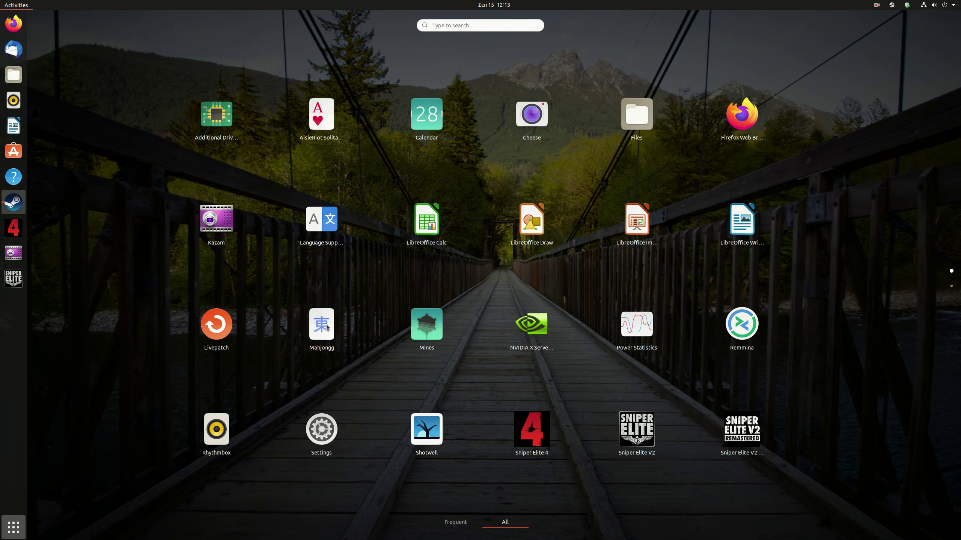
Run Software Updater from page 2 and dismiss its up-to-date message.
{"action": "scroll", "coordinate": [328, 327], "scroll_direction": "down", "scroll_amount": 1}
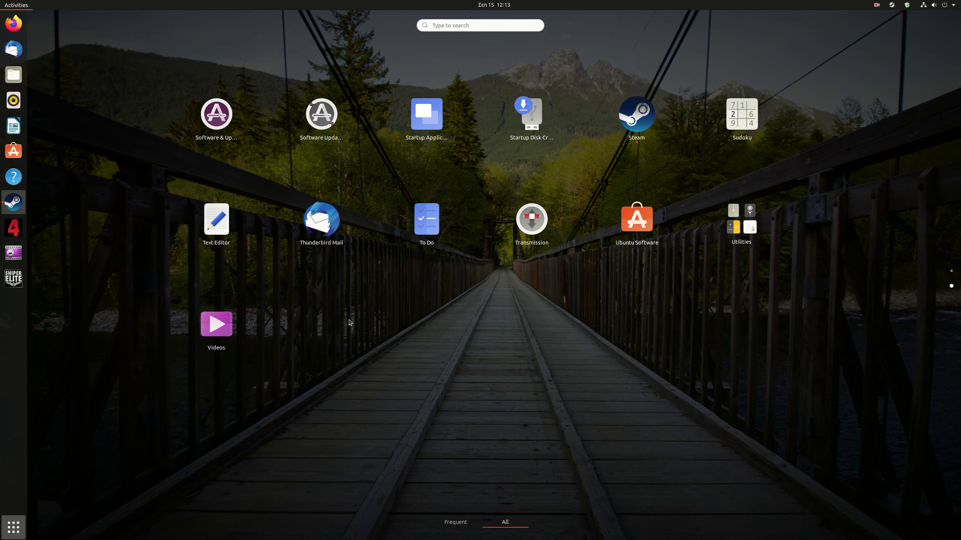
{"action": "left_click", "coordinate": [335, 137]}
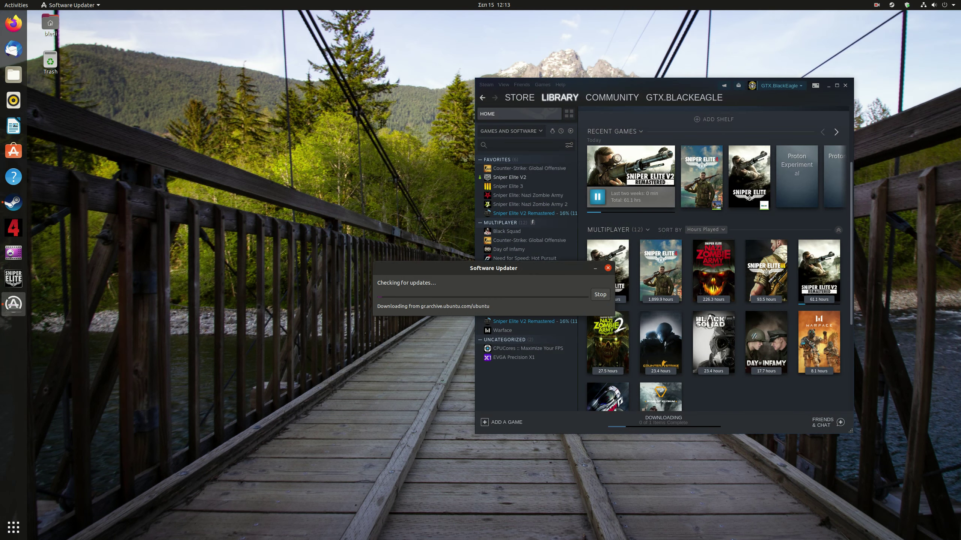
{"action": "left_click_drag", "start_coordinate": [437, 268], "coordinate": [265, 200]}
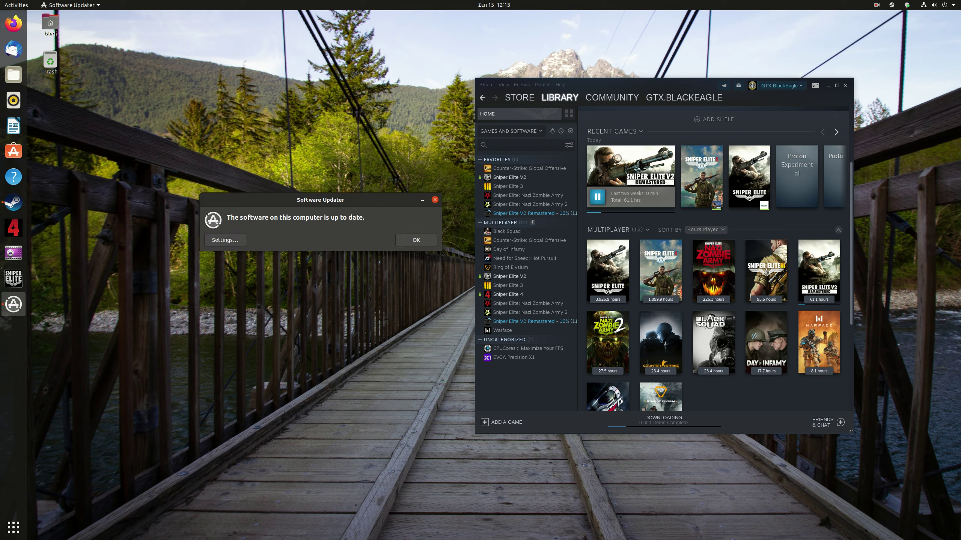
{"action": "left_click", "coordinate": [417, 240]}
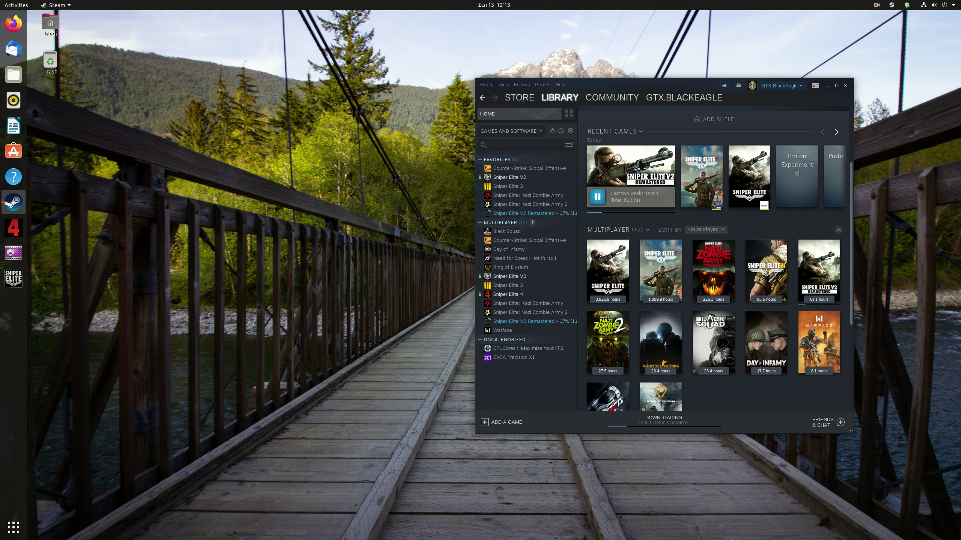
Launch Software & Updates from page 2 of the application grid.
{"action": "left_click", "coordinate": [20, 530]}
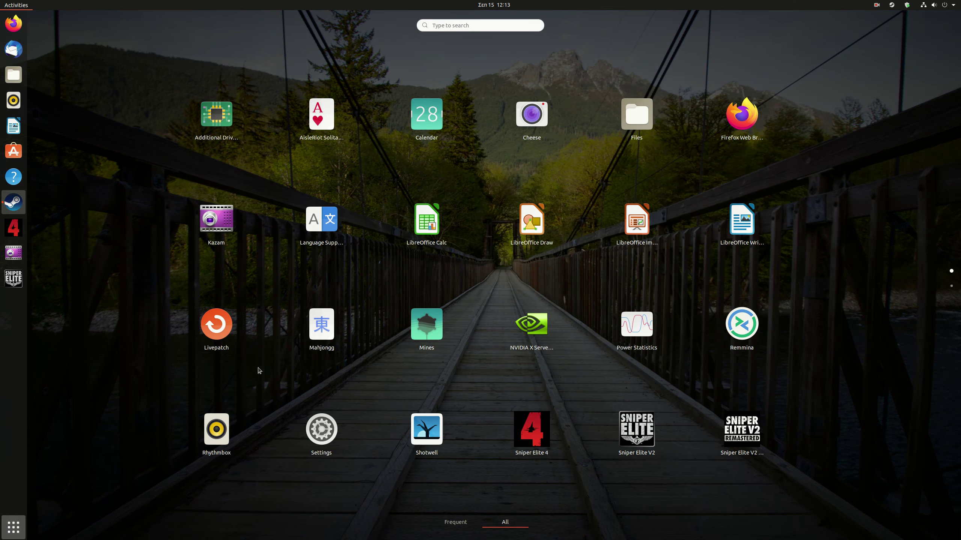
{"action": "scroll", "coordinate": [290, 355], "scroll_direction": "down", "scroll_amount": 1}
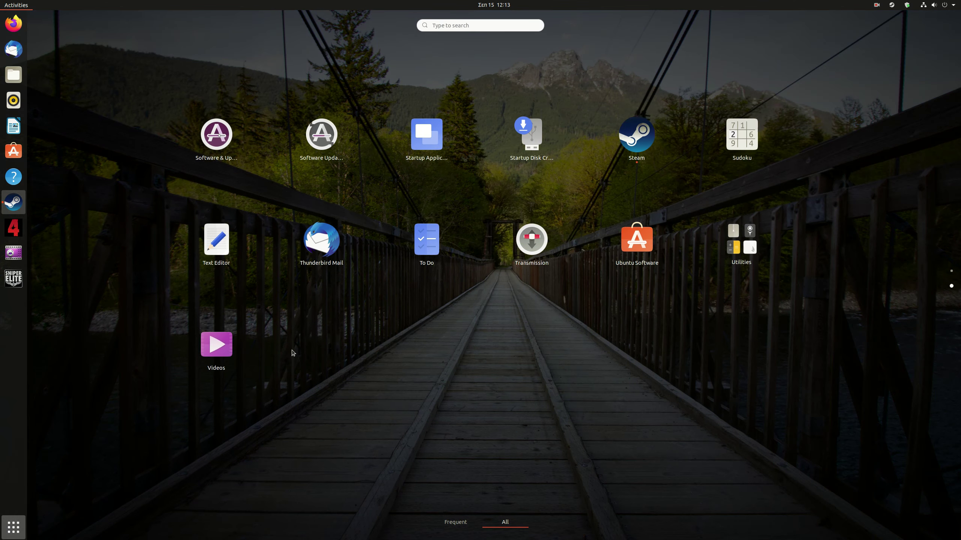
{"action": "left_click", "coordinate": [225, 136]}
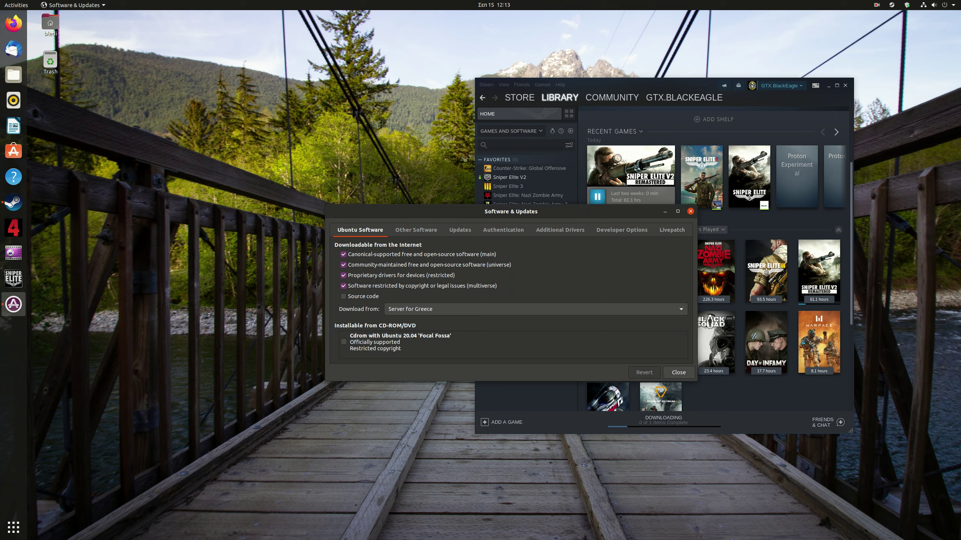
Cycle through all Software & Updates tabs, including the NVIDIA drivers list, and close unchanged.
{"action": "key", "text": "ctrl+Page_Down"}
{"action": "key", "text": "ctrl+Page_Down"}
{"action": "key", "text": "ctrl+Page_Down"}
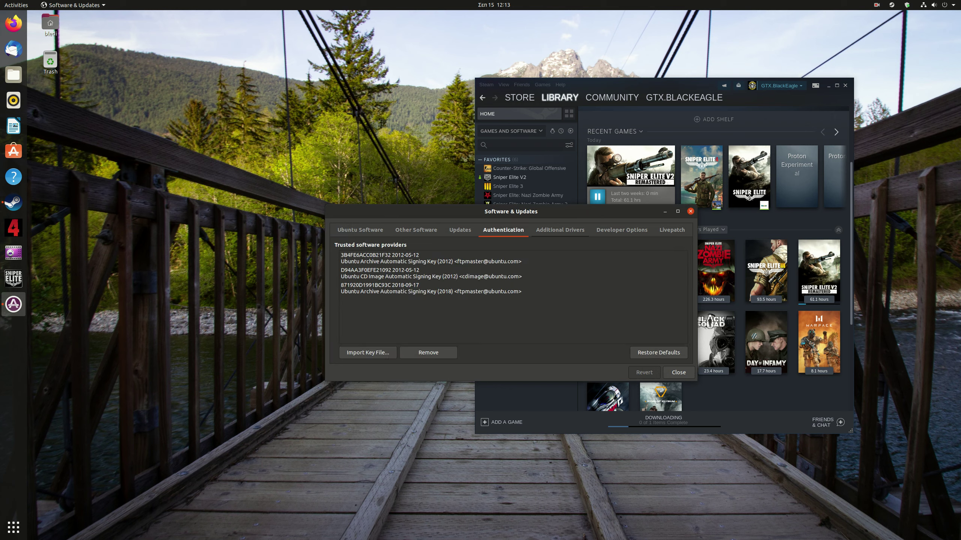
{"action": "key", "text": "ctrl+Page_Down"}
{"action": "key", "text": "ctrl+Page_Down"}
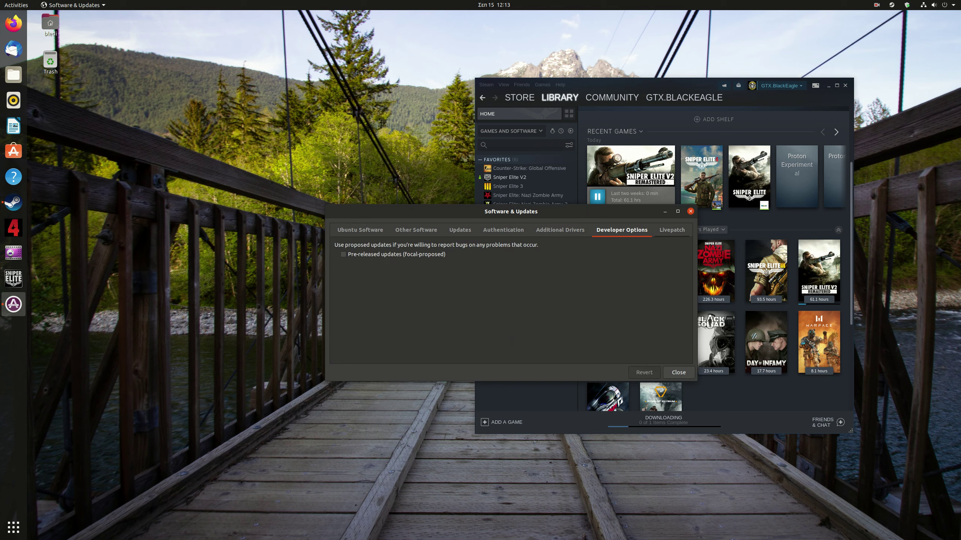
{"action": "key", "text": "ctrl+Page_Down"}
{"action": "key", "text": "ctrl+Page_Down"}
{"action": "key", "text": "ctrl+Page_Down"}
{"action": "key", "text": "ctrl+Page_Down"}
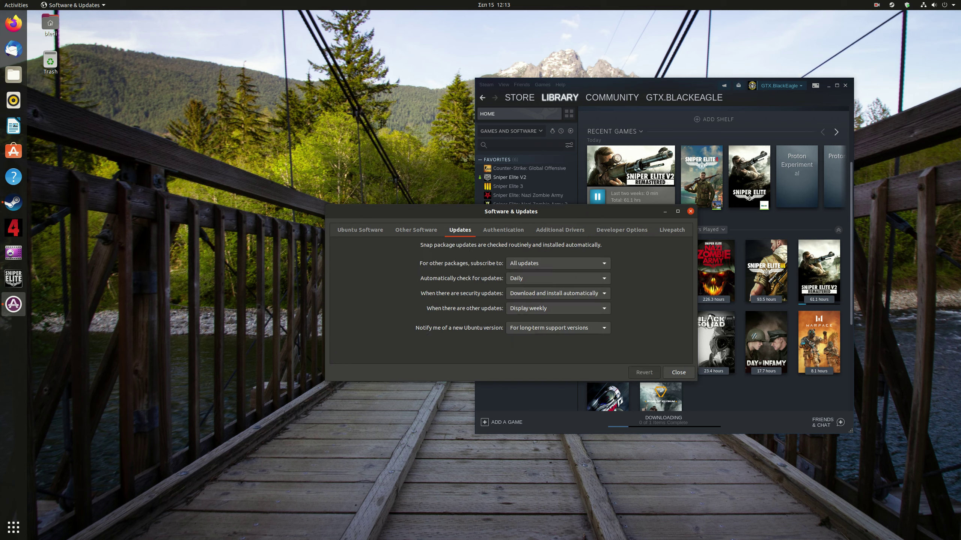
{"action": "key", "text": "ctrl+Page_Up"}
{"action": "key", "text": "ctrl+Page_Down"}
{"action": "key", "text": "ctrl+Page_Down"}
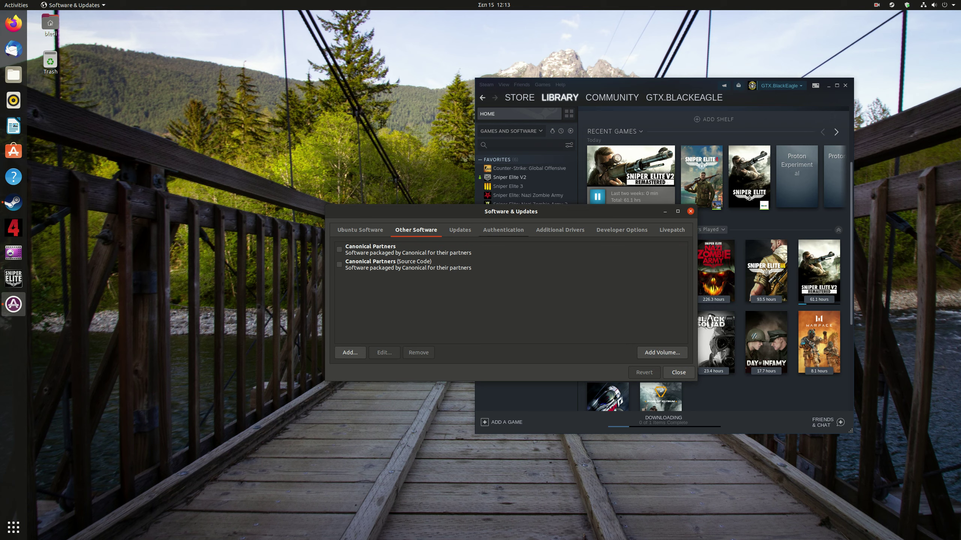
{"action": "key", "text": "ctrl+Page_Down"}
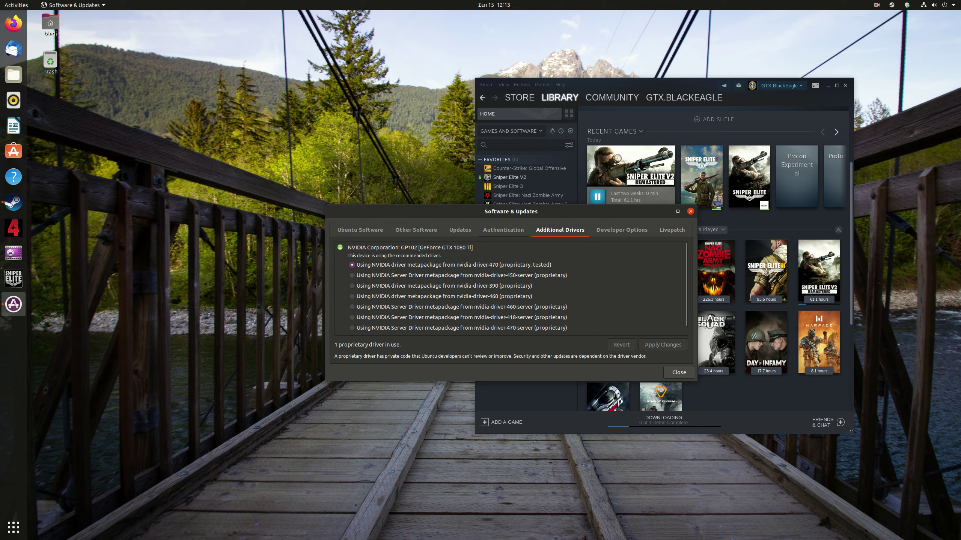
{"action": "key", "text": "ctrl+Page_Up"}
{"action": "key", "text": "ctrl+Page_Up"}
{"action": "key", "text": "ctrl+Page_Up"}
{"action": "key", "text": "ctrl+Page_Up"}
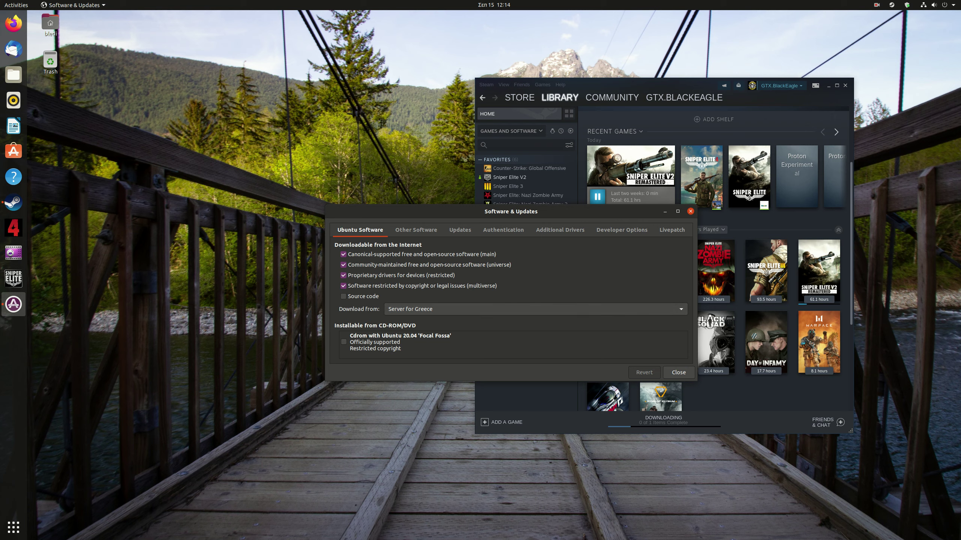
{"action": "left_click", "coordinate": [678, 372]}
{"action": "left_click", "coordinate": [14, 24]}
{"action": "left_click_drag", "start_coordinate": [298, 16], "coordinate": [380, 133]}
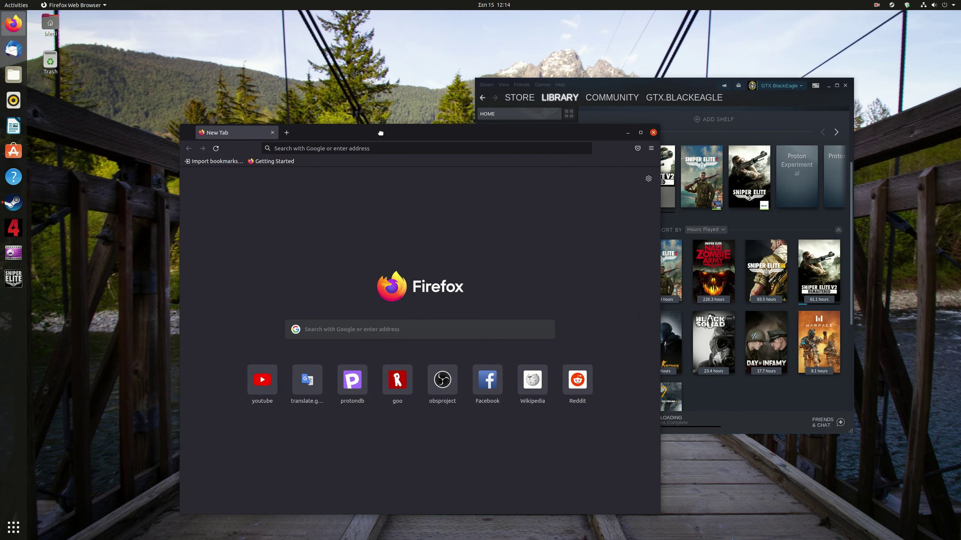
{"action": "left_click", "coordinate": [653, 132]}
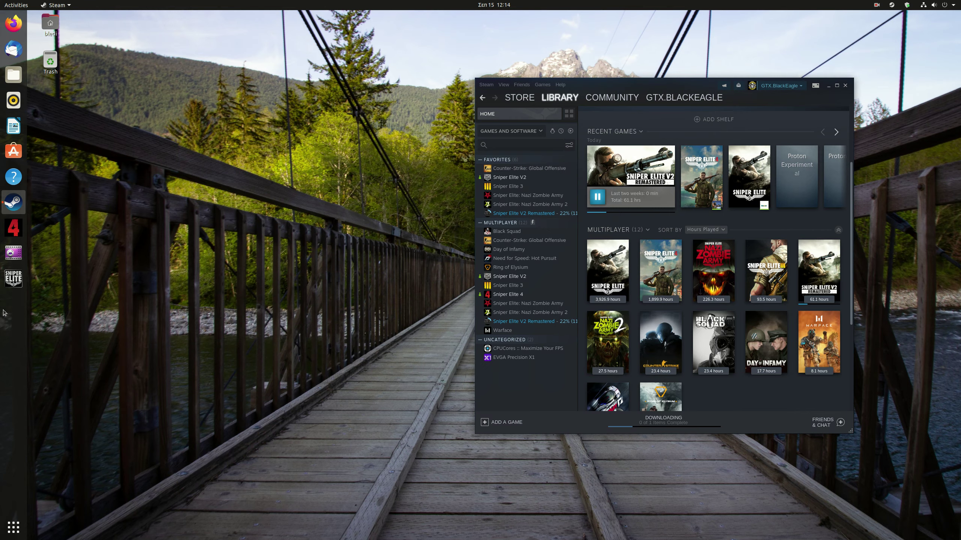
Launch the Videos app from the second page of the application grid.
{"action": "left_click", "coordinate": [11, 525]}
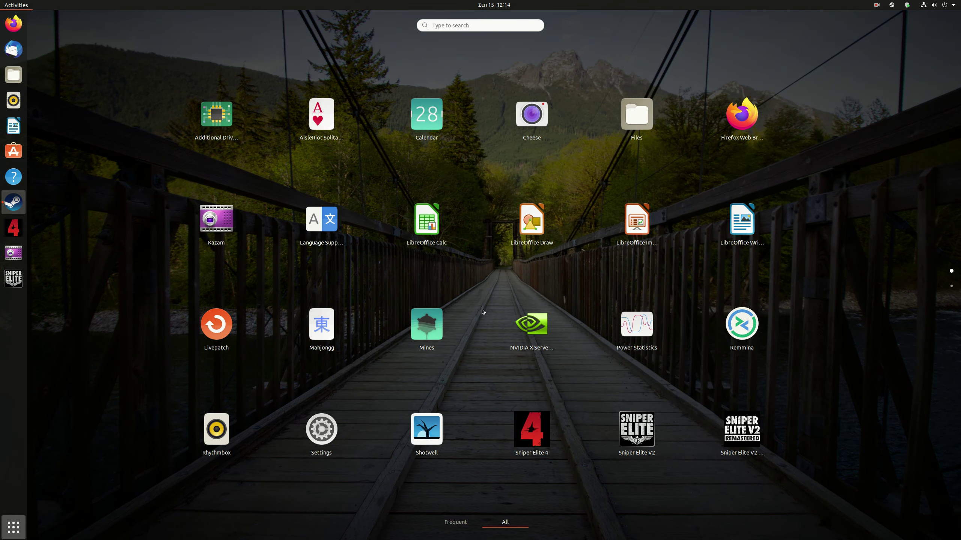
{"action": "scroll", "coordinate": [483, 311], "scroll_direction": "down", "scroll_amount": 1}
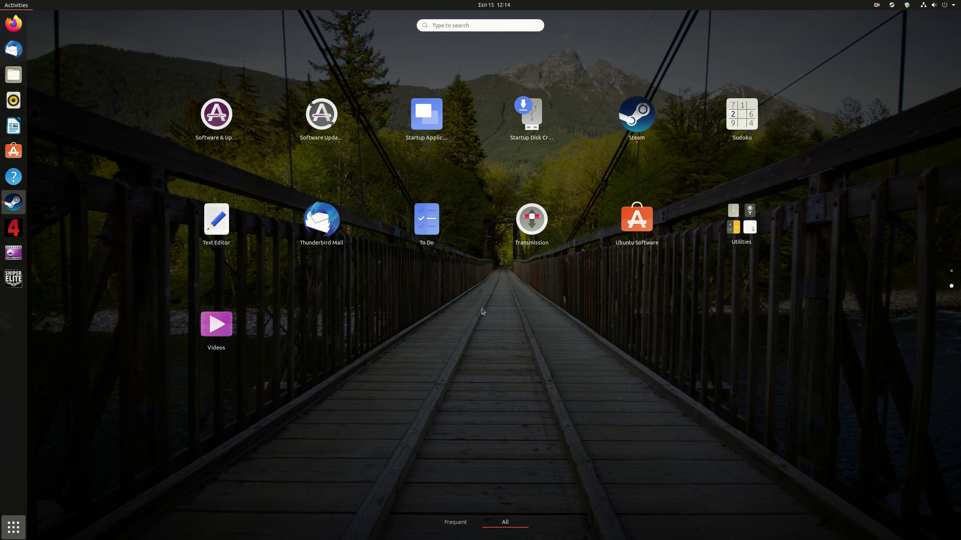
{"action": "scroll", "coordinate": [482, 310], "scroll_direction": "up", "scroll_amount": 1}
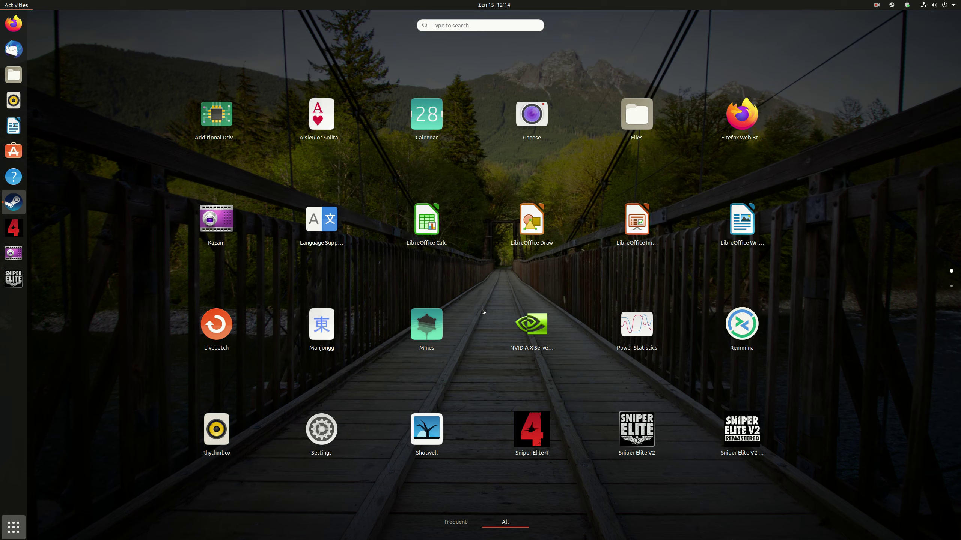
{"action": "scroll", "coordinate": [481, 313], "scroll_direction": "down", "scroll_amount": 1}
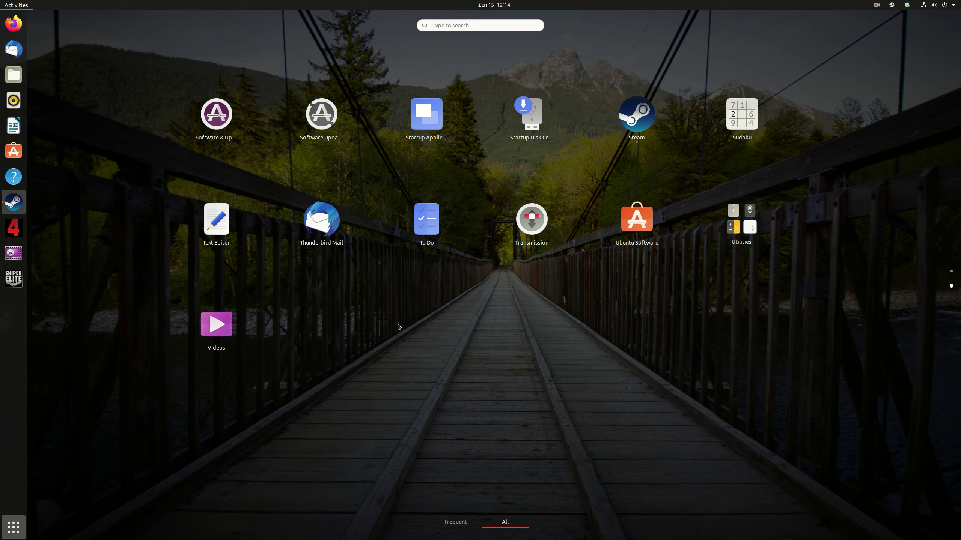
{"action": "left_click", "coordinate": [216, 324]}
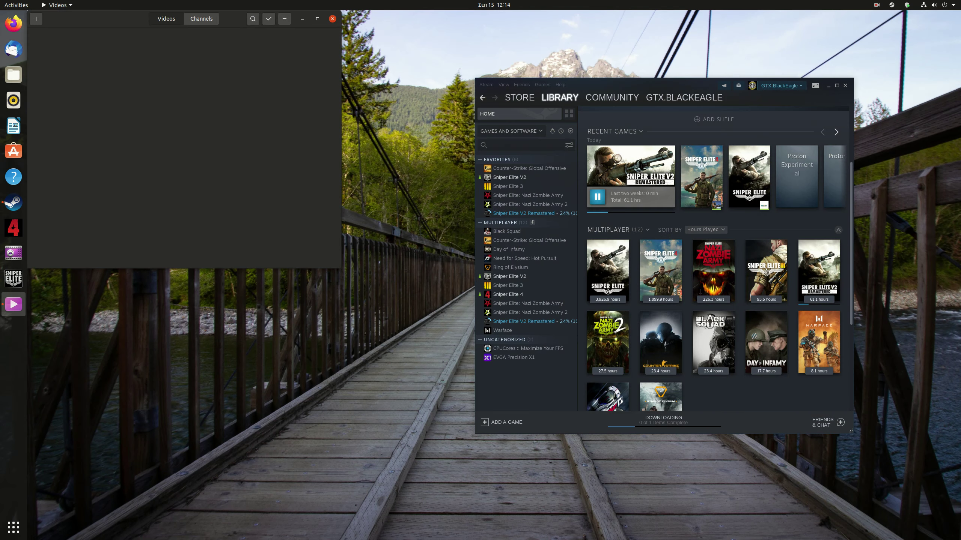
Close Videos and preview Kazam_screenshot_00003.png from the home folder.
{"action": "left_click", "coordinate": [333, 19]}
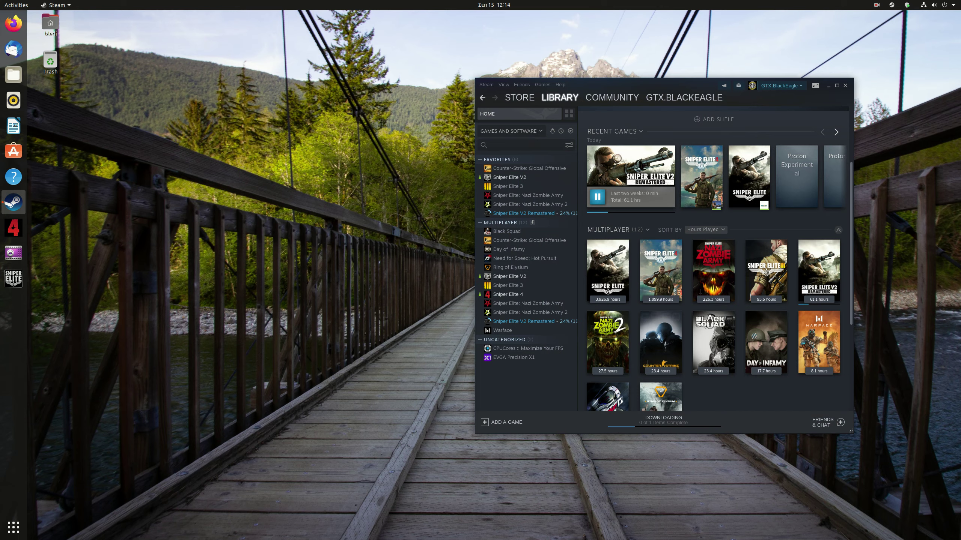
{"action": "double_click", "coordinate": [50, 27]}
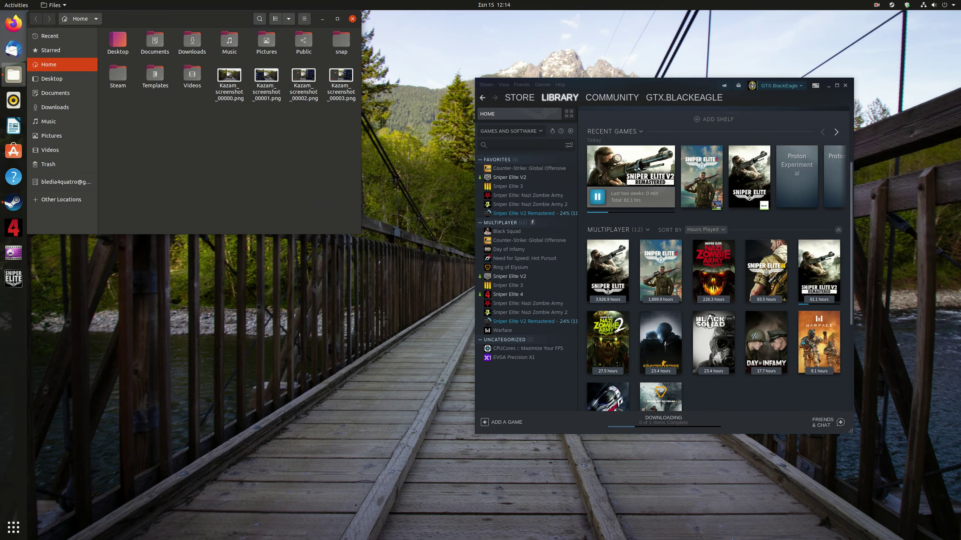
{"action": "double_click", "coordinate": [341, 81]}
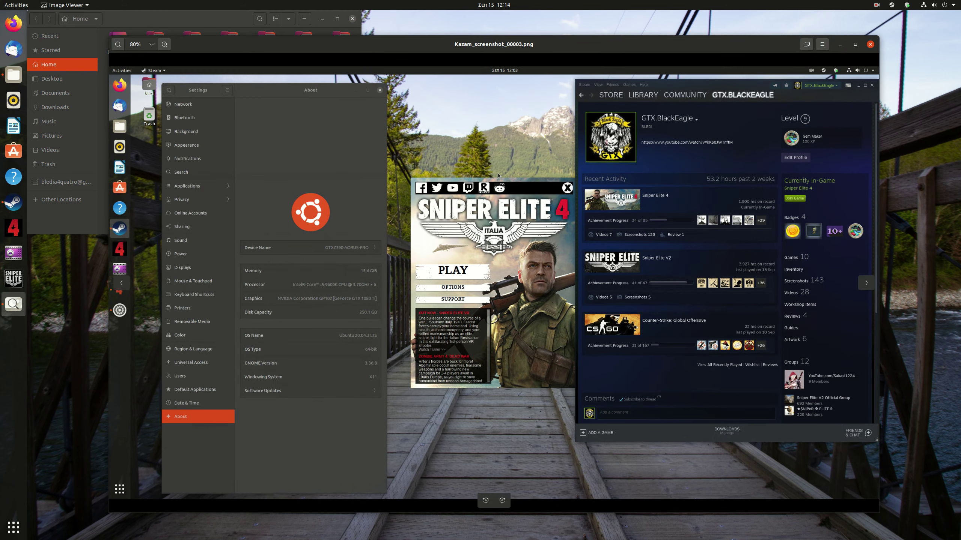
{"action": "key", "text": "Escape"}
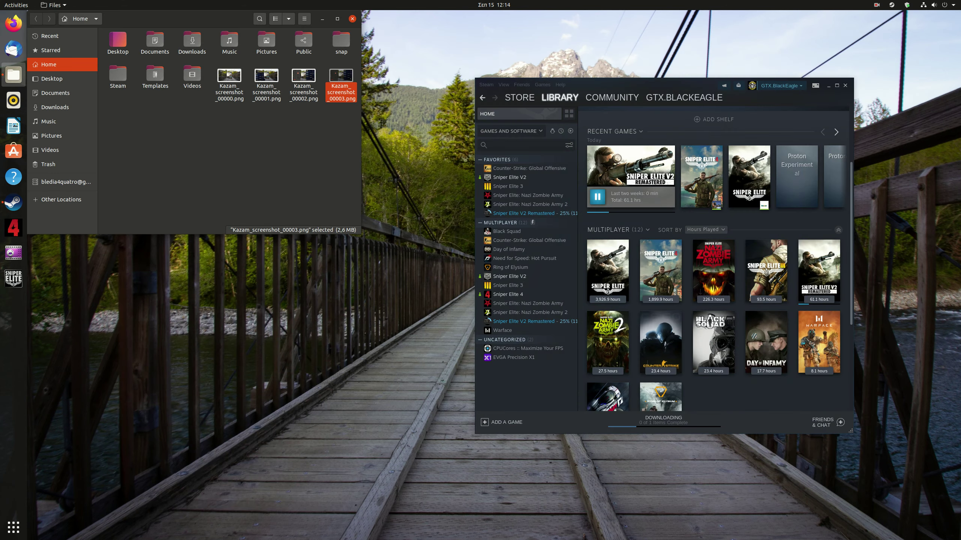
Open the Videos folder, then close Files.
{"action": "left_click", "coordinate": [192, 75]}
{"action": "key", "text": "Return"}
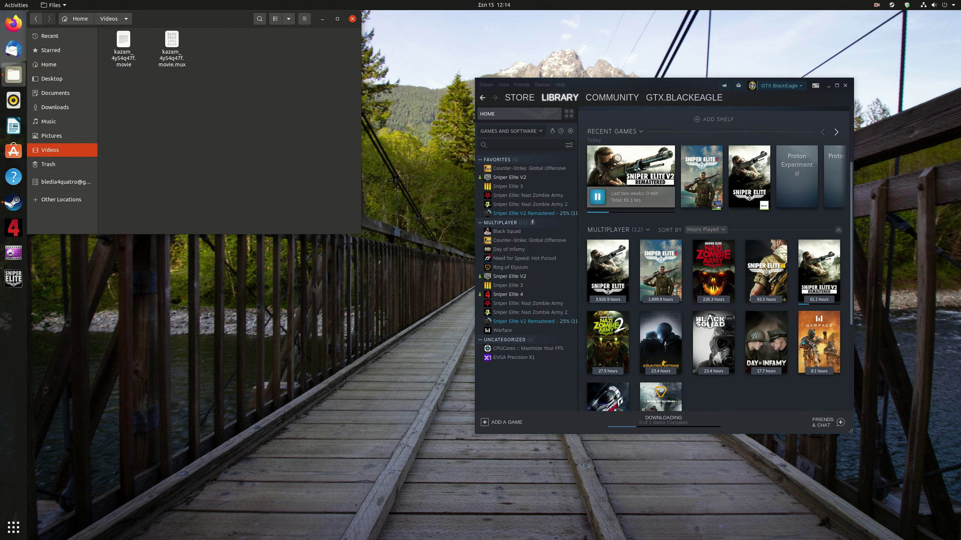
{"action": "left_click", "coordinate": [352, 19]}
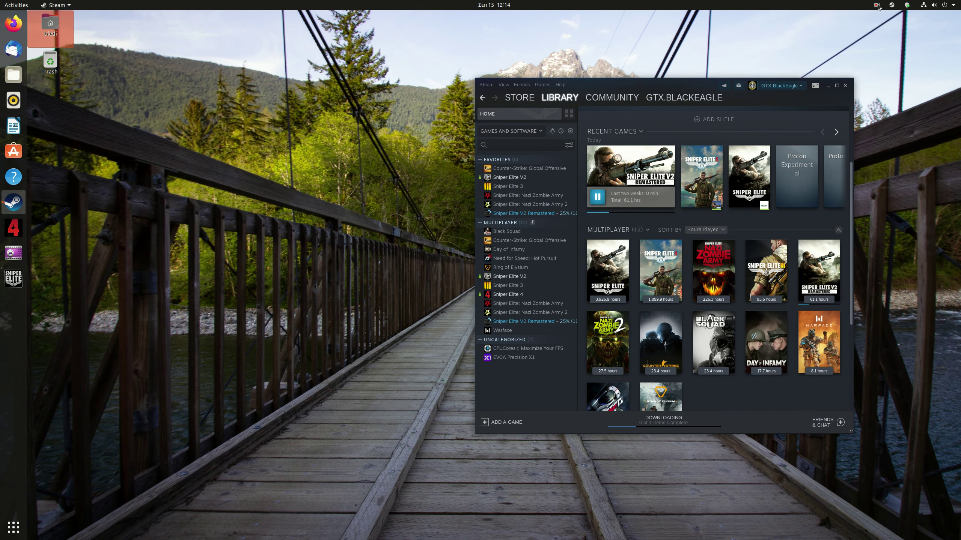
Open Sniper Elite V2 Remastered in Steam and check its download, now at 30%.
{"action": "double_click", "coordinate": [681, 85]}
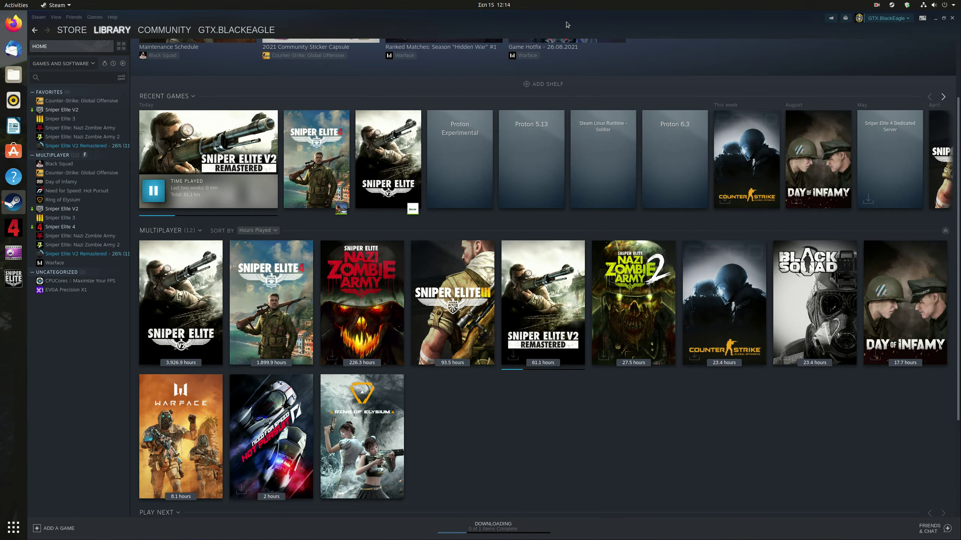
{"action": "double_click", "coordinate": [567, 25]}
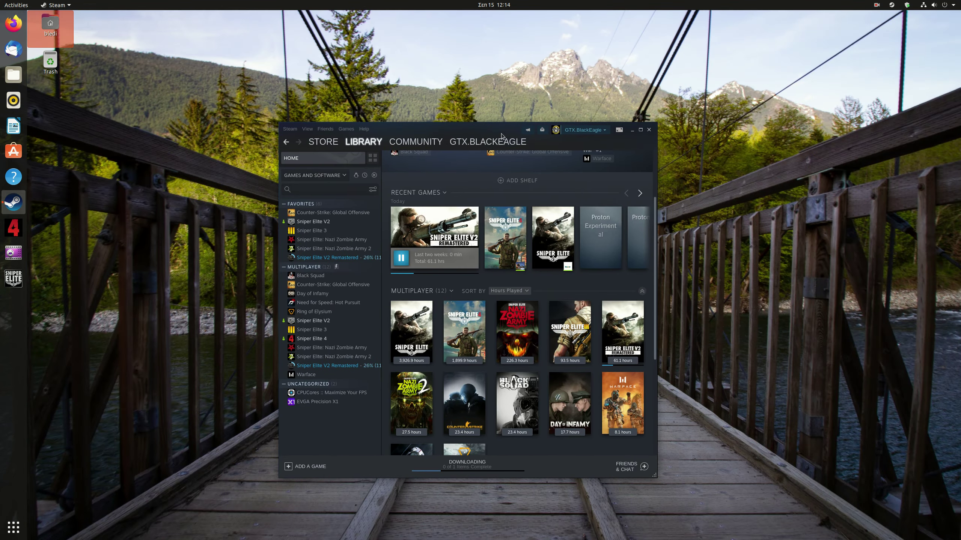
{"action": "scroll", "coordinate": [529, 306], "scroll_direction": "up", "scroll_amount": 3}
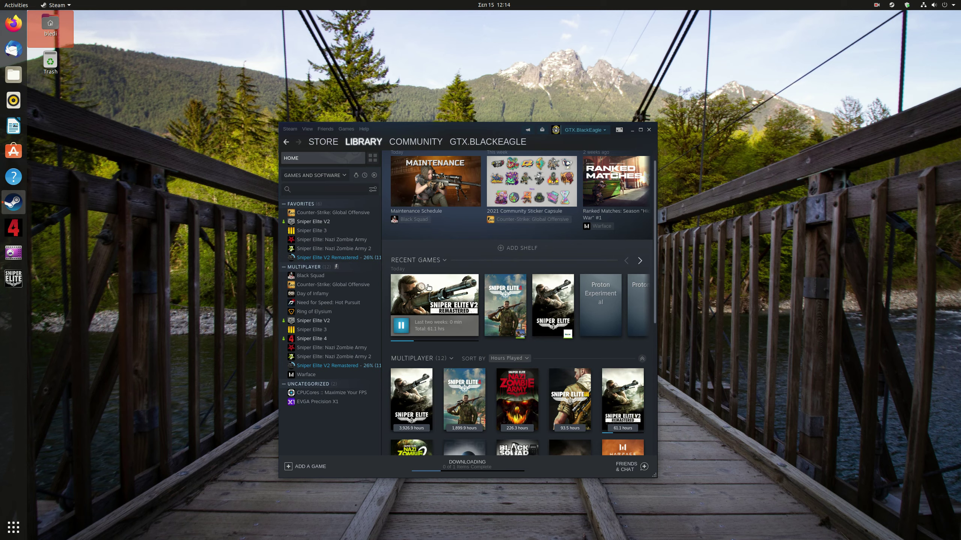
{"action": "left_click", "coordinate": [436, 299]}
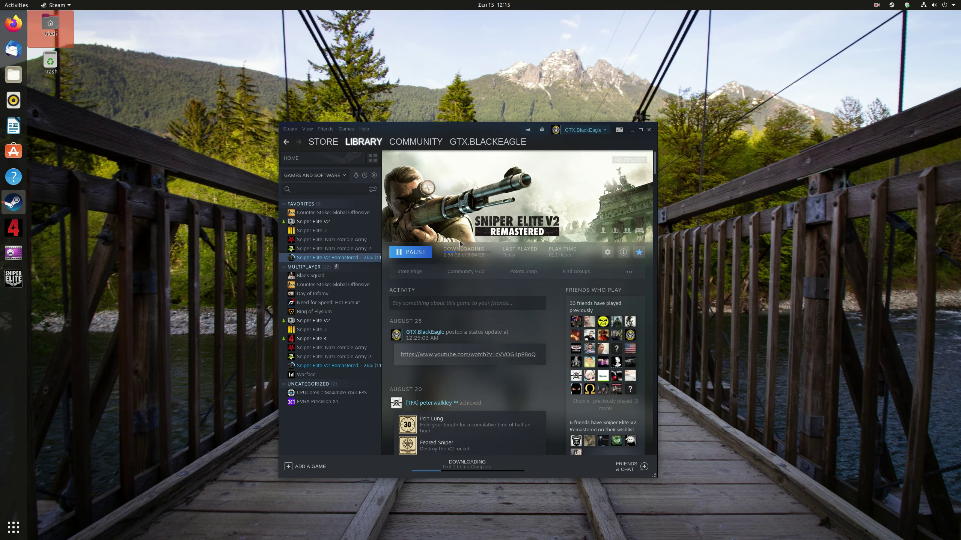
{"action": "left_click", "coordinate": [455, 252]}
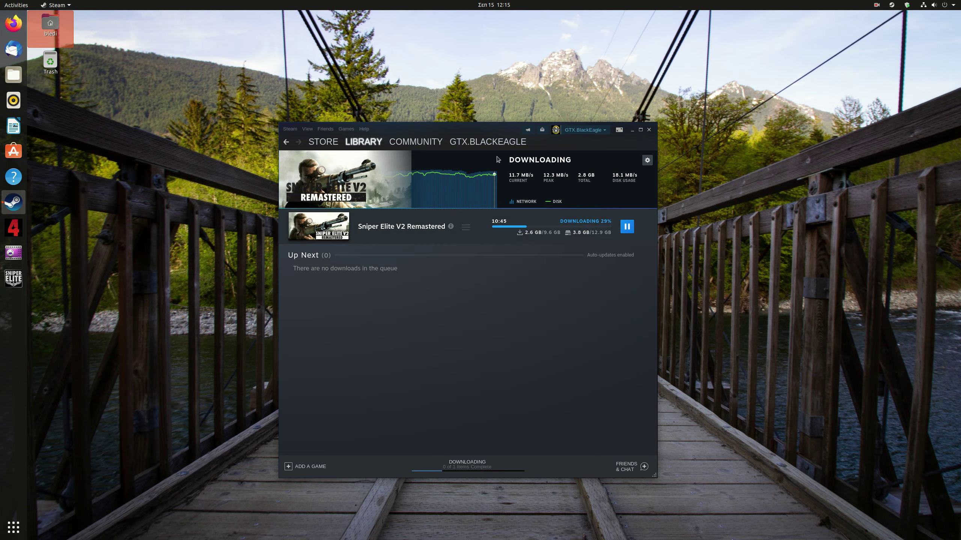
{"action": "left_click_drag", "start_coordinate": [491, 128], "coordinate": [459, 88]}
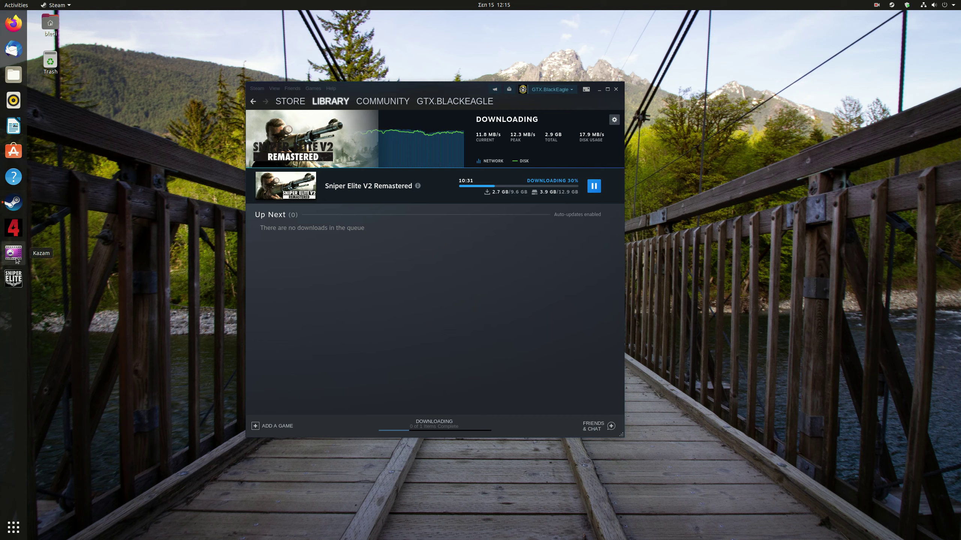
Launch Sniper Elite 4 from the dock and shift the Steam window left.
{"action": "left_click", "coordinate": [15, 234]}
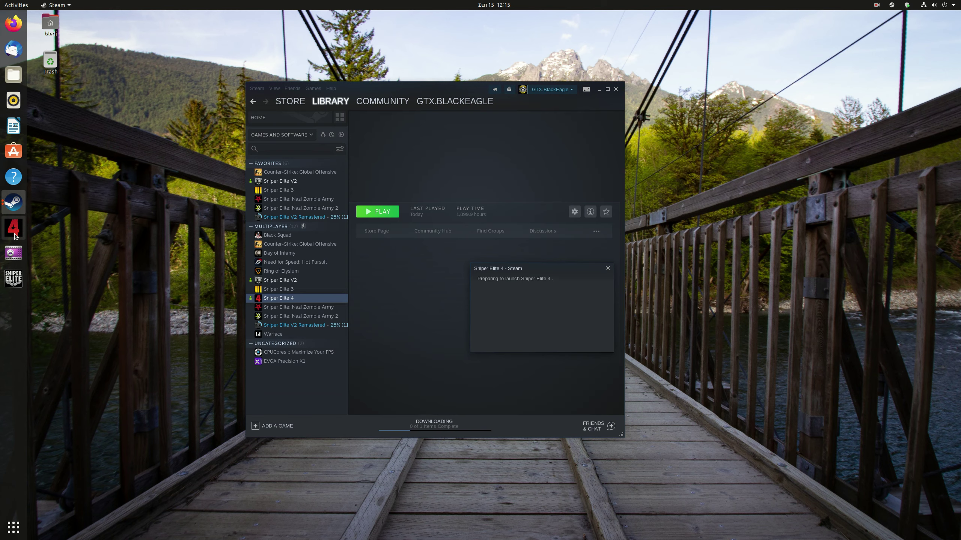
{"action": "left_click_drag", "start_coordinate": [433, 88], "coordinate": [249, 88]}
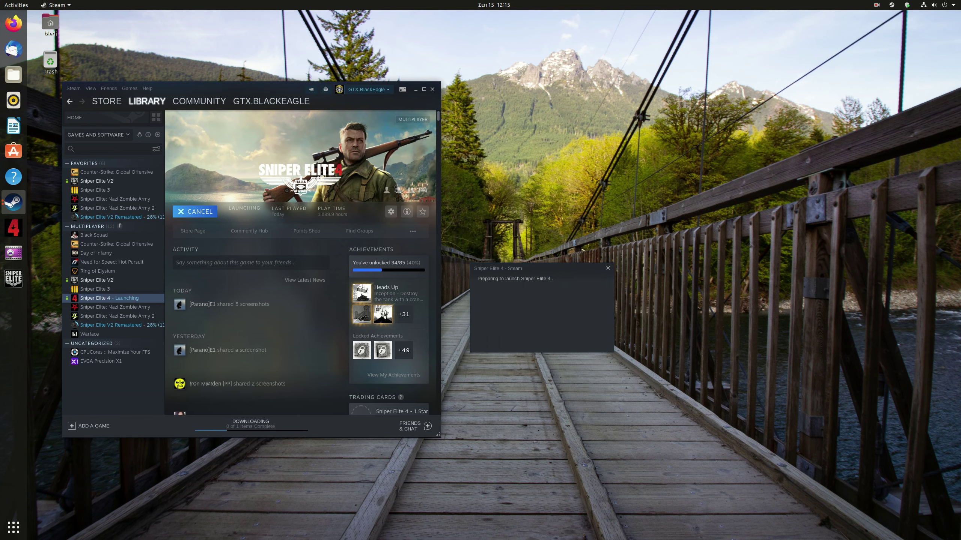